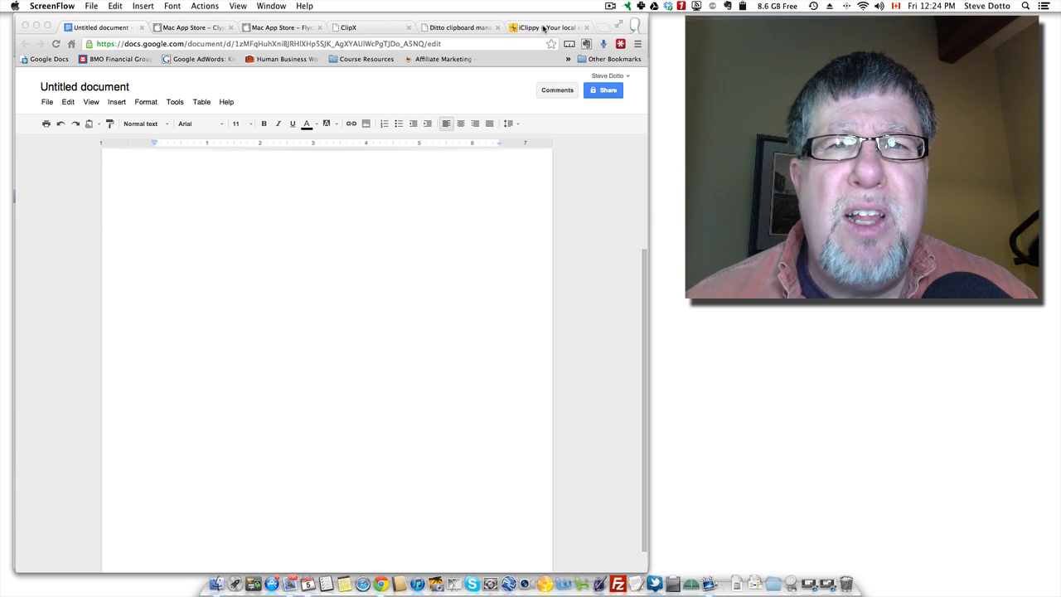
{"action": "left_click", "coordinate": [542, 28]}
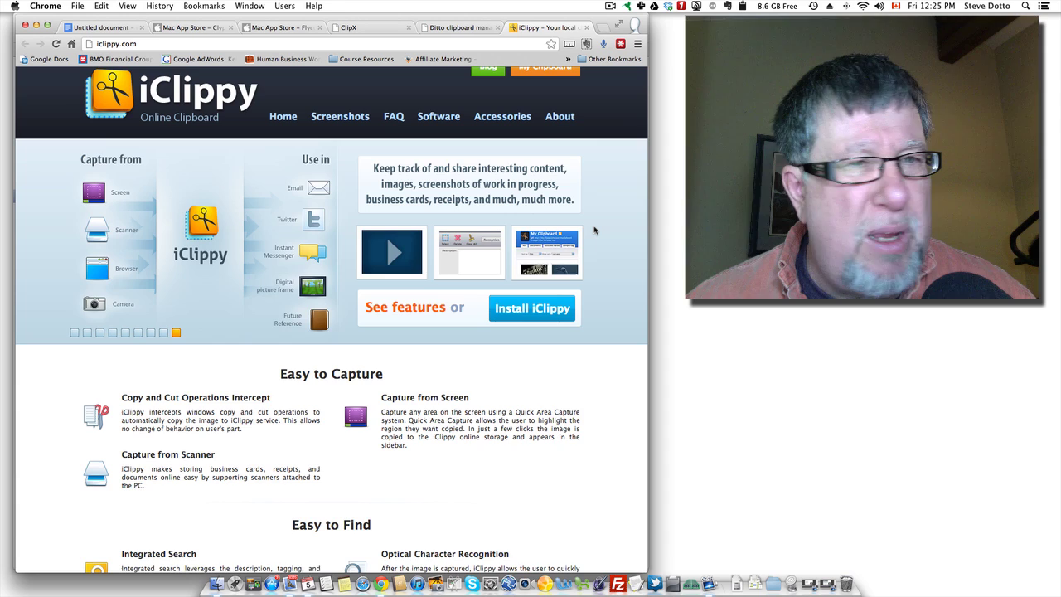
{"action": "scroll", "coordinate": [594, 230], "scroll_direction": "up", "scroll_amount": 1}
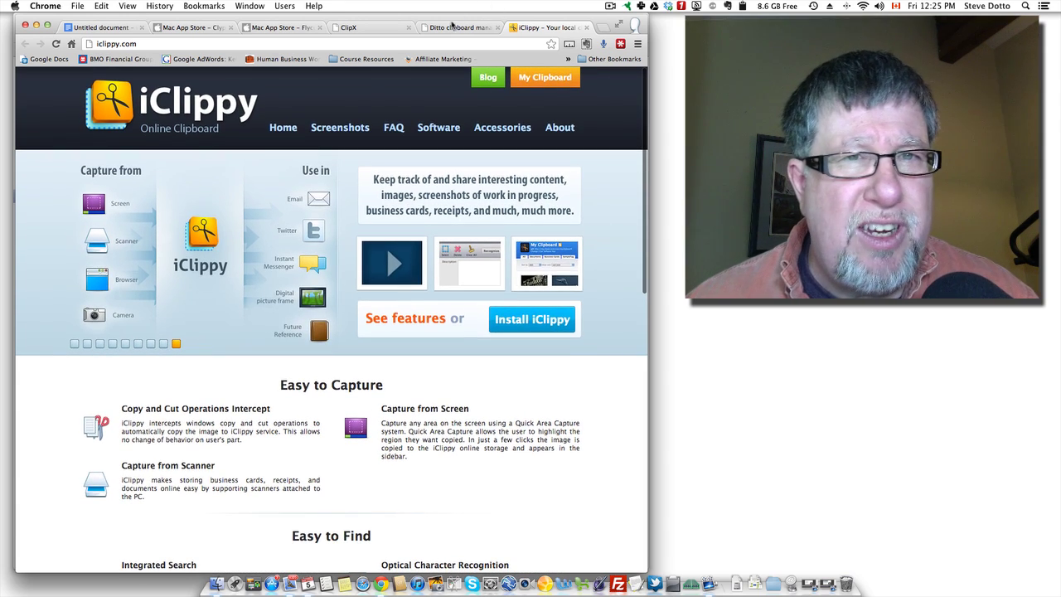
{"action": "left_click", "coordinate": [447, 29]}
{"action": "scroll", "coordinate": [579, 305], "scroll_direction": "up", "scroll_amount": 2}
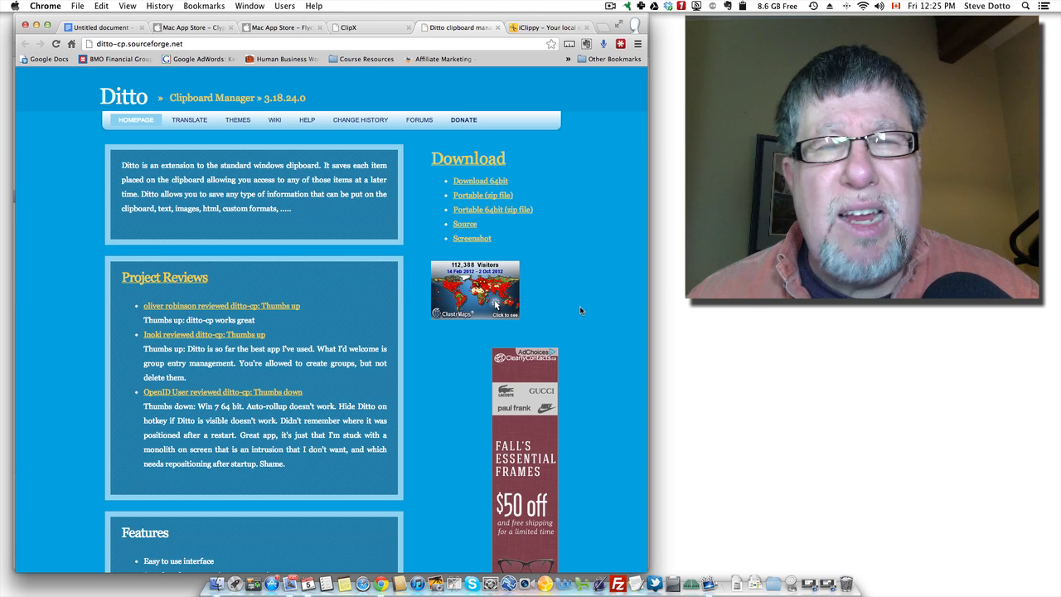
{"action": "left_click", "coordinate": [372, 29]}
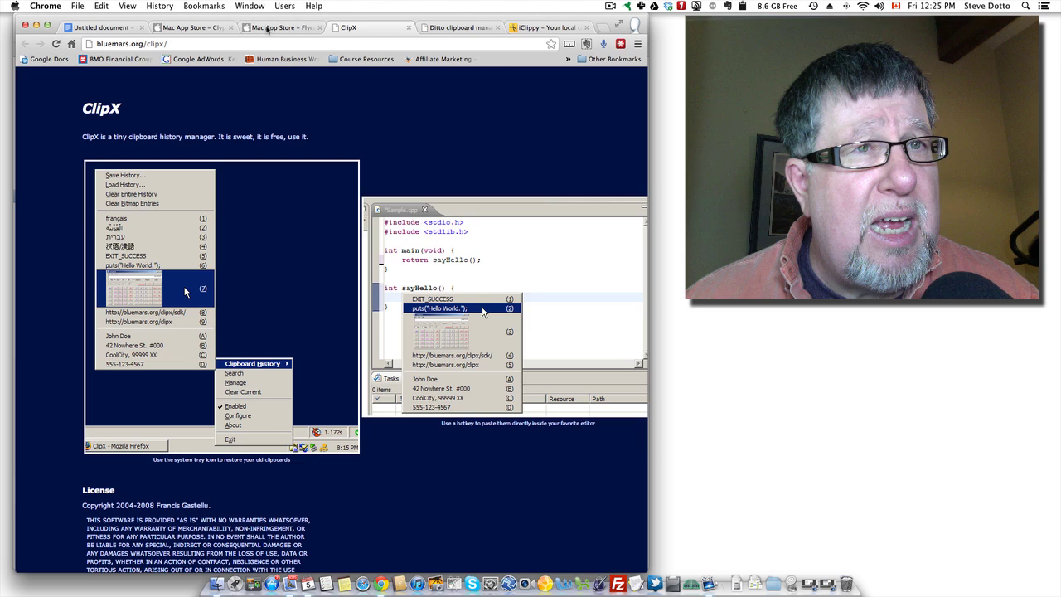
{"action": "left_click", "coordinate": [267, 29]}
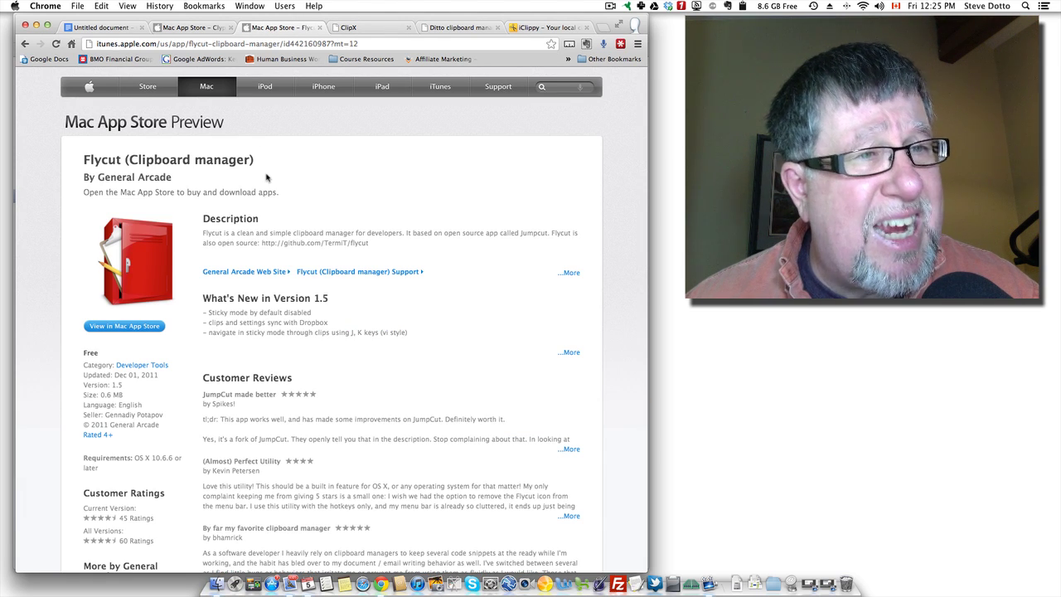
{"action": "left_click", "coordinate": [188, 29]}
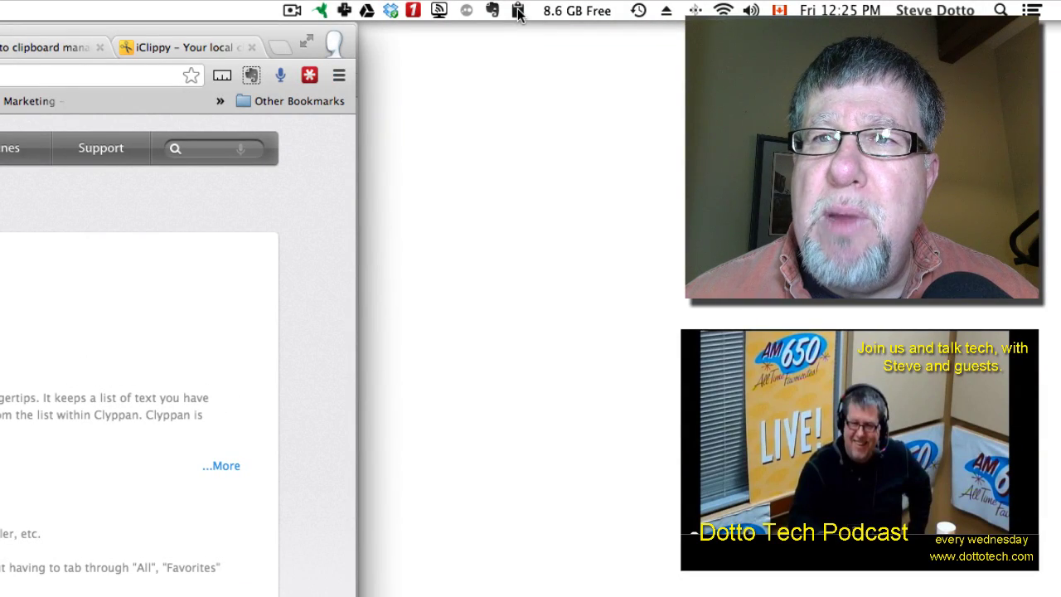
- Open Clyppan's clipboard history from the menu bar, browse it, then filter to starred favorites
{"action": "left_click", "coordinate": [517, 11]}
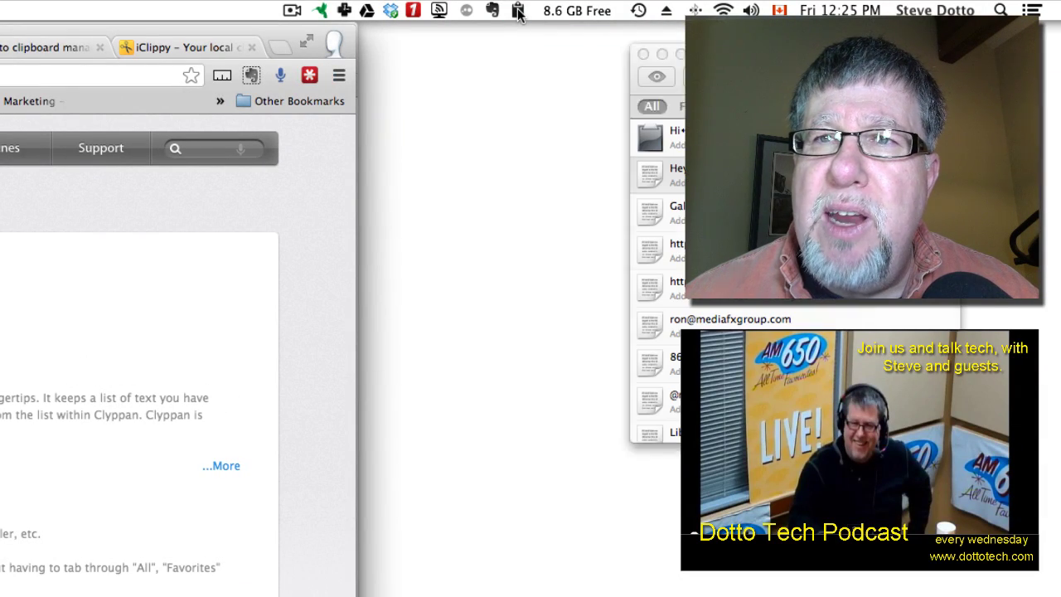
{"action": "scroll", "coordinate": [764, 166], "scroll_direction": "down", "scroll_amount": 2}
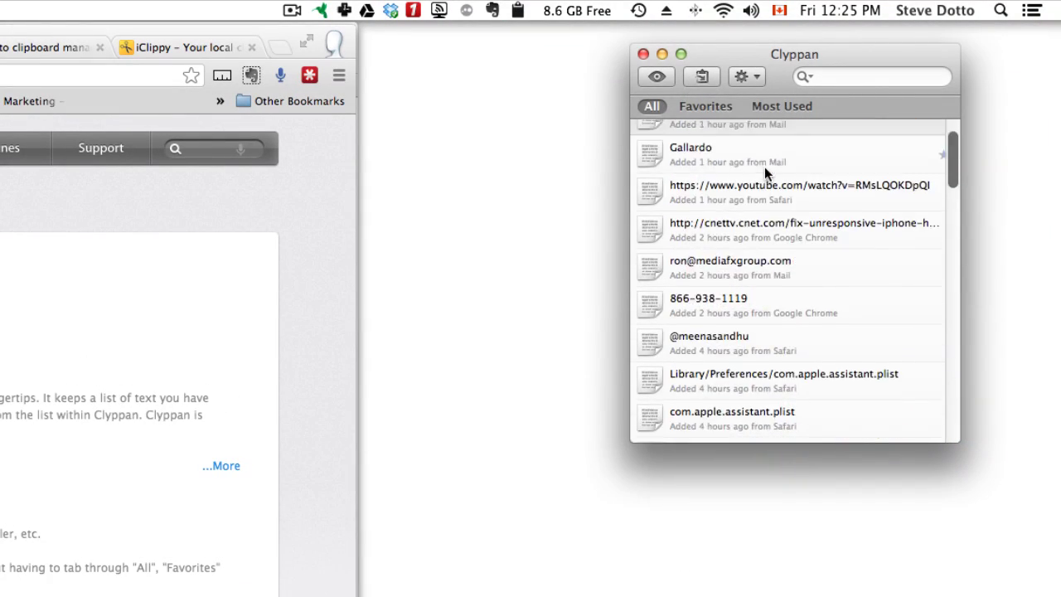
{"action": "scroll", "coordinate": [759, 172], "scroll_direction": "down", "scroll_amount": 5}
{"action": "scroll", "coordinate": [759, 172], "scroll_direction": "down", "scroll_amount": 5}
{"action": "scroll", "coordinate": [759, 171], "scroll_direction": "down", "scroll_amount": 1}
{"action": "scroll", "coordinate": [759, 172], "scroll_direction": "down", "scroll_amount": 3}
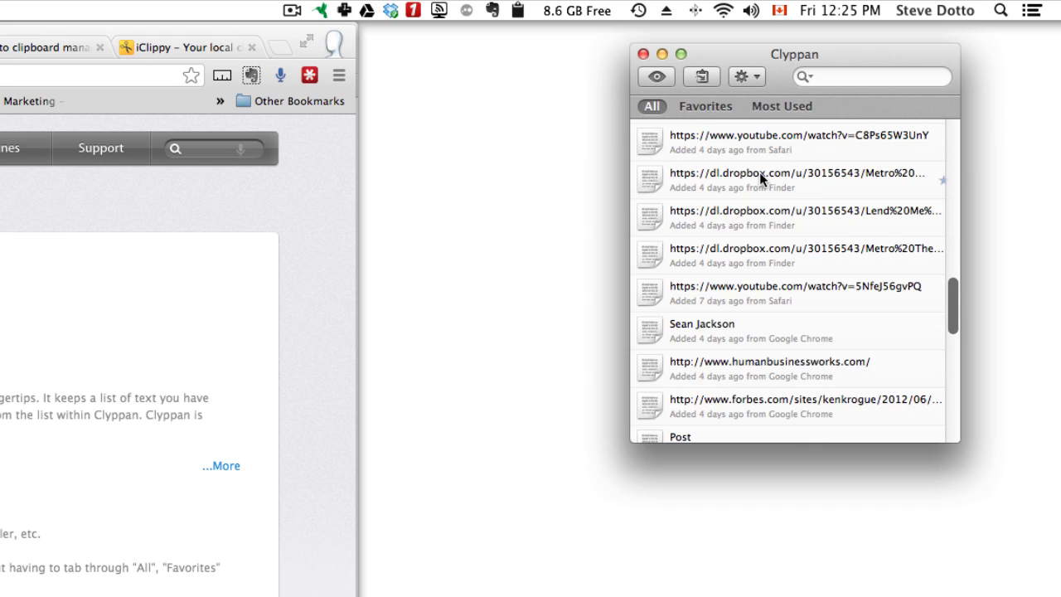
{"action": "scroll", "coordinate": [759, 172], "scroll_direction": "down", "scroll_amount": 5}
{"action": "scroll", "coordinate": [758, 173], "scroll_direction": "down", "scroll_amount": 3}
{"action": "scroll", "coordinate": [758, 173], "scroll_direction": "up", "scroll_amount": 5}
{"action": "scroll", "coordinate": [758, 174], "scroll_direction": "up", "scroll_amount": 5}
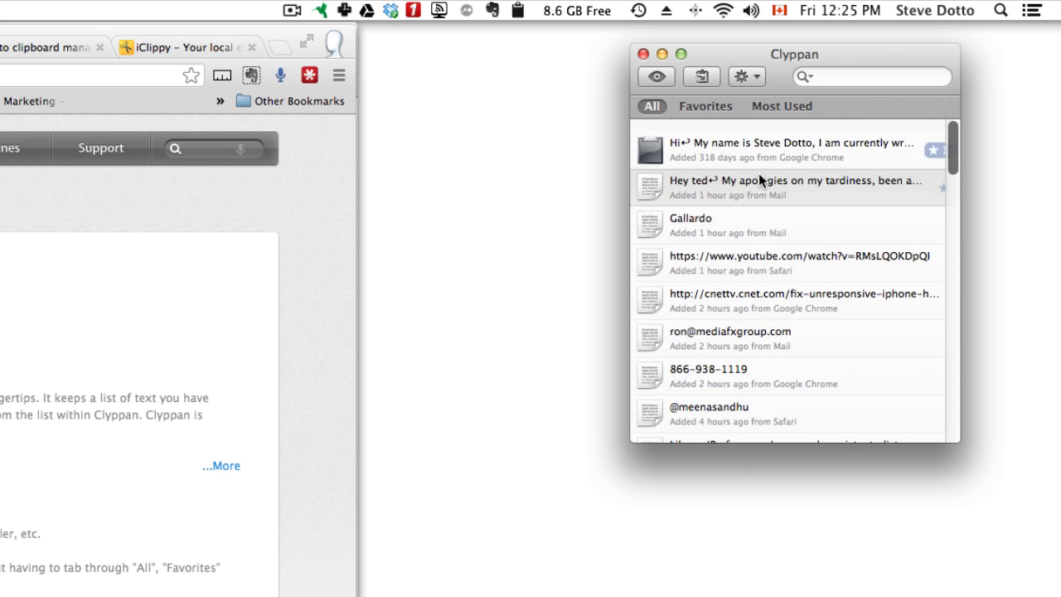
{"action": "scroll", "coordinate": [758, 173], "scroll_direction": "down", "scroll_amount": 1}
{"action": "scroll", "coordinate": [758, 173], "scroll_direction": "down", "scroll_amount": 3}
{"action": "scroll", "coordinate": [758, 174], "scroll_direction": "down", "scroll_amount": 2}
{"action": "scroll", "coordinate": [758, 173], "scroll_direction": "down", "scroll_amount": 5}
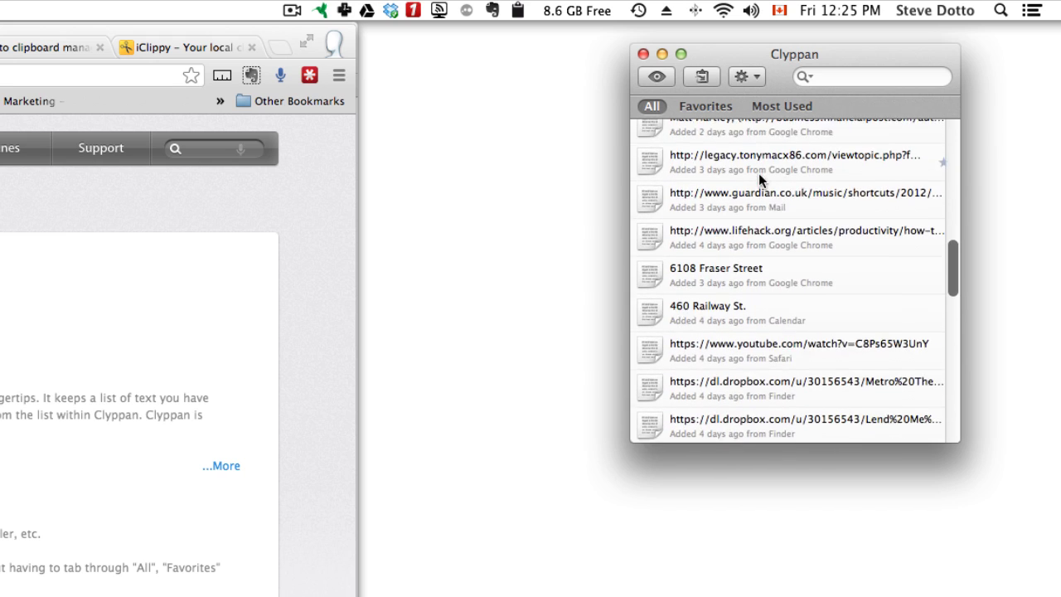
{"action": "scroll", "coordinate": [758, 173], "scroll_direction": "down", "scroll_amount": 3}
{"action": "scroll", "coordinate": [759, 173], "scroll_direction": "up", "scroll_amount": 5}
{"action": "scroll", "coordinate": [758, 173], "scroll_direction": "up", "scroll_amount": 5}
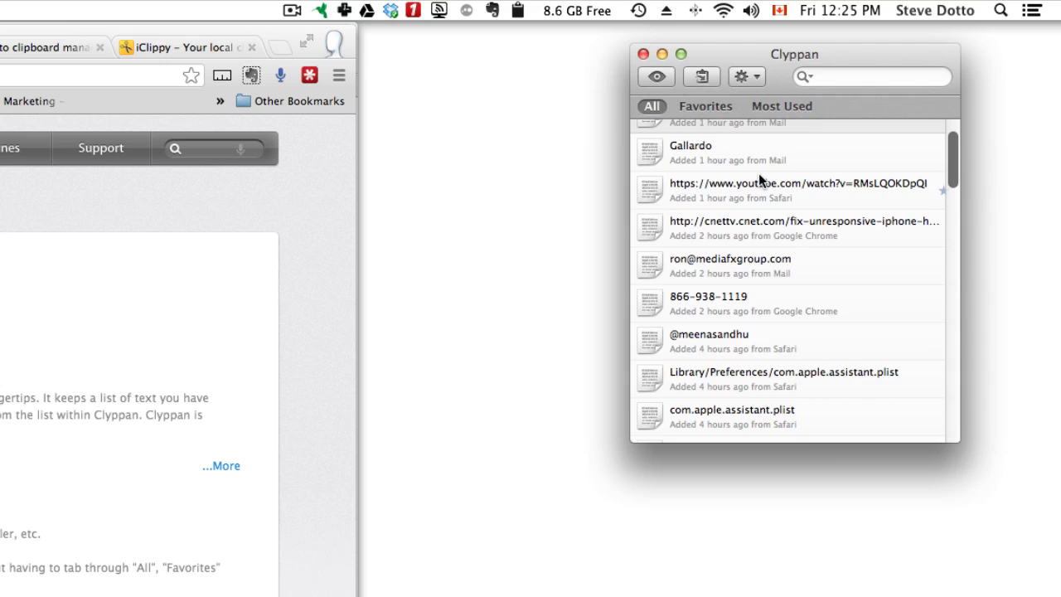
{"action": "scroll", "coordinate": [758, 173], "scroll_direction": "up", "scroll_amount": 1}
{"action": "scroll", "coordinate": [758, 173], "scroll_direction": "up", "scroll_amount": 1}
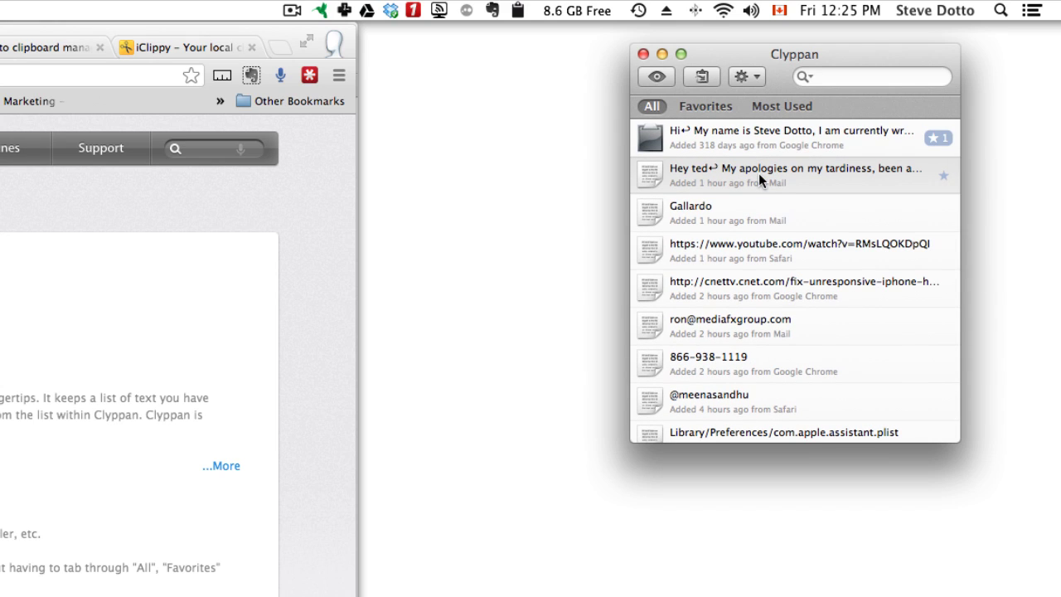
{"action": "left_click", "coordinate": [716, 107]}
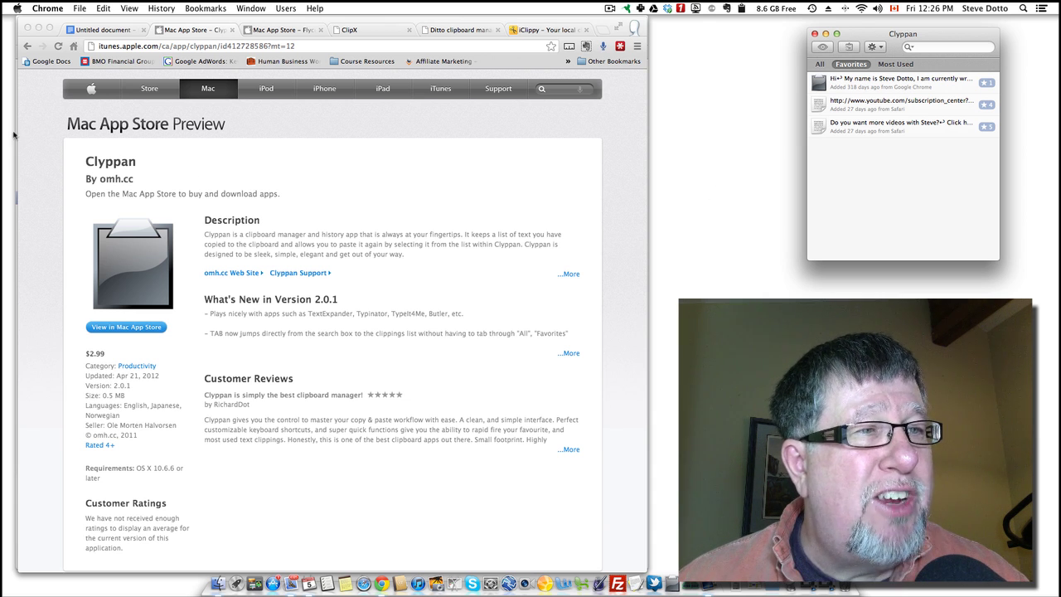
- Paste the introductory-letter favorite from Clyppan into the empty Untitled Google Doc
{"action": "left_click", "coordinate": [106, 34]}
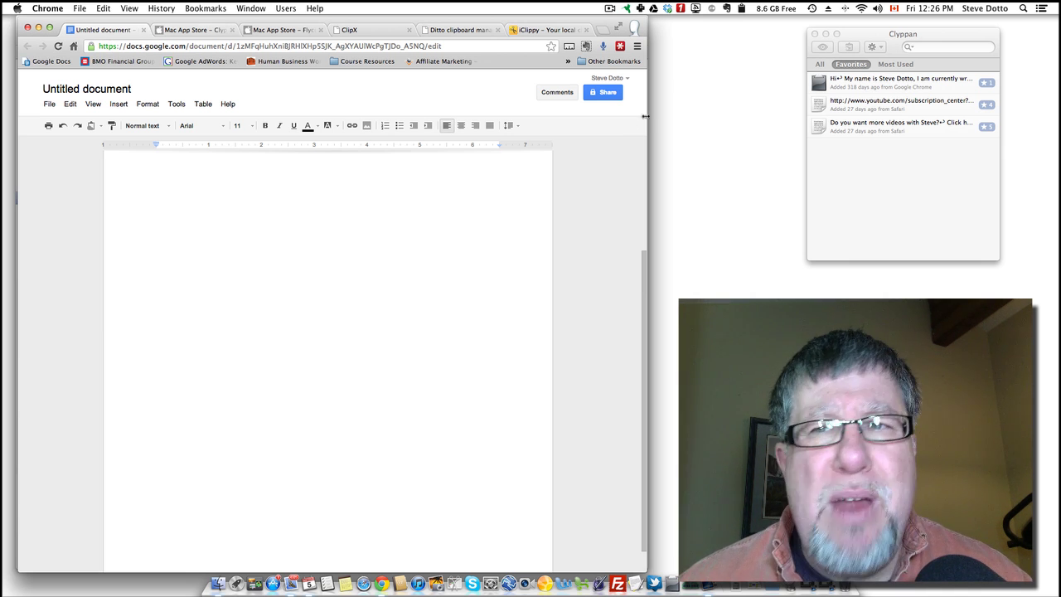
{"action": "left_click", "coordinate": [447, 195]}
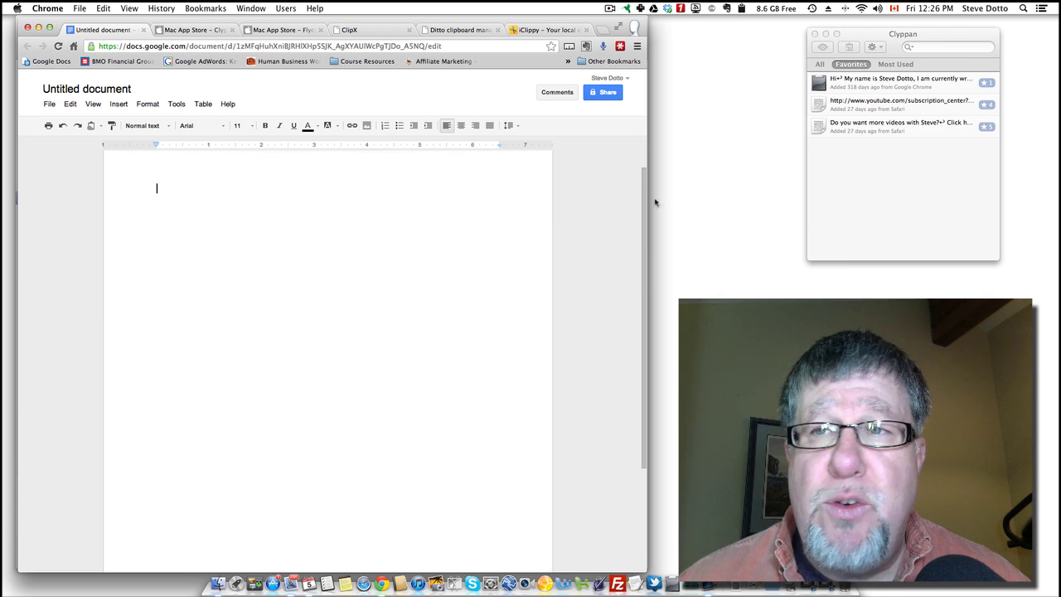
{"action": "left_click", "coordinate": [886, 84]}
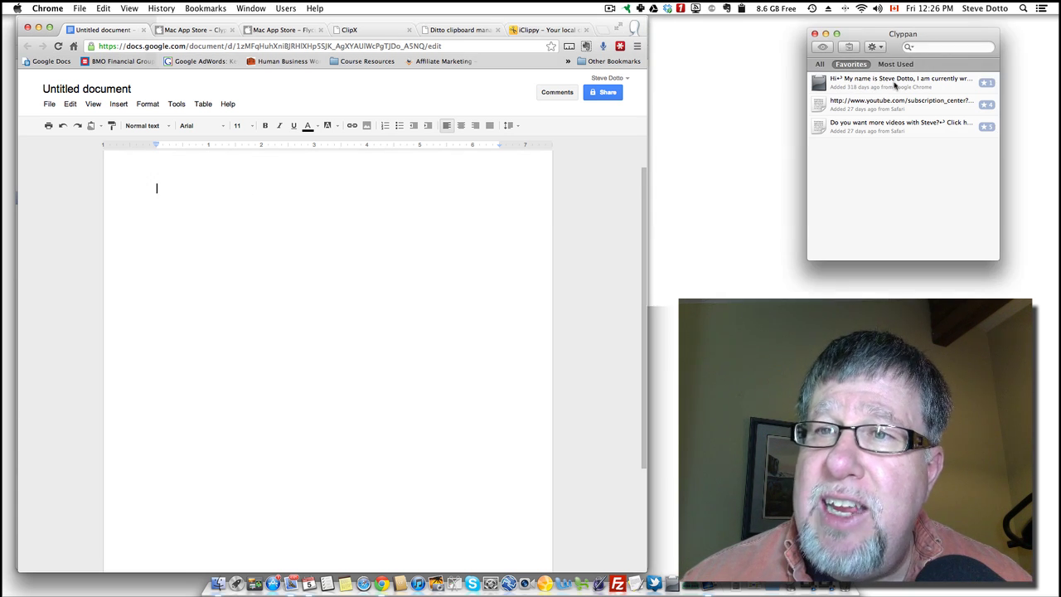
{"action": "double_click", "coordinate": [894, 86]}
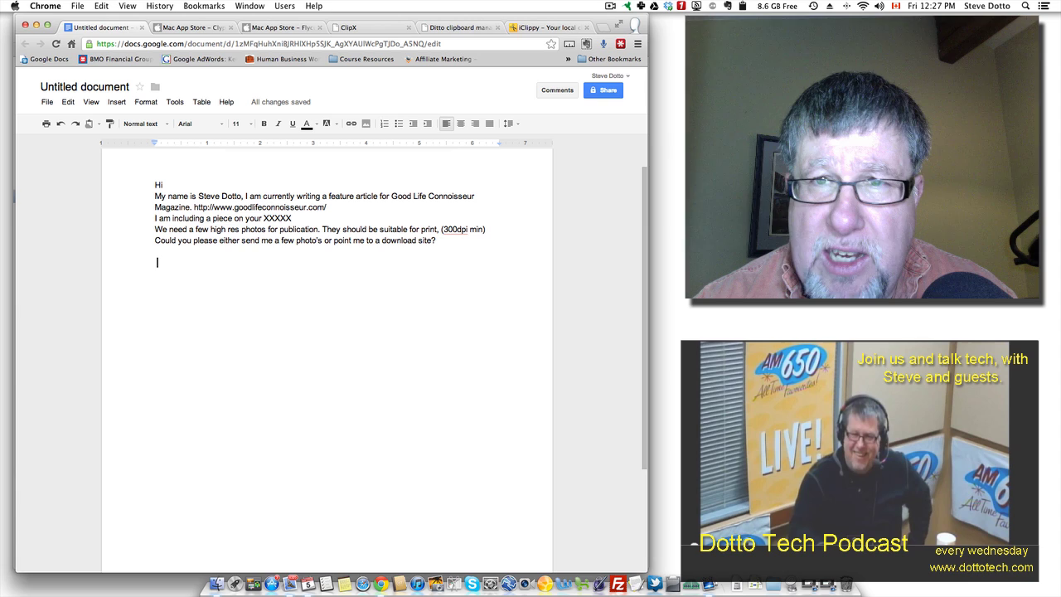
- Call up Clyppan with Shift+Cmd+V to paste the introductory letter a second time
{"action": "key", "text": "super+shift+v"}
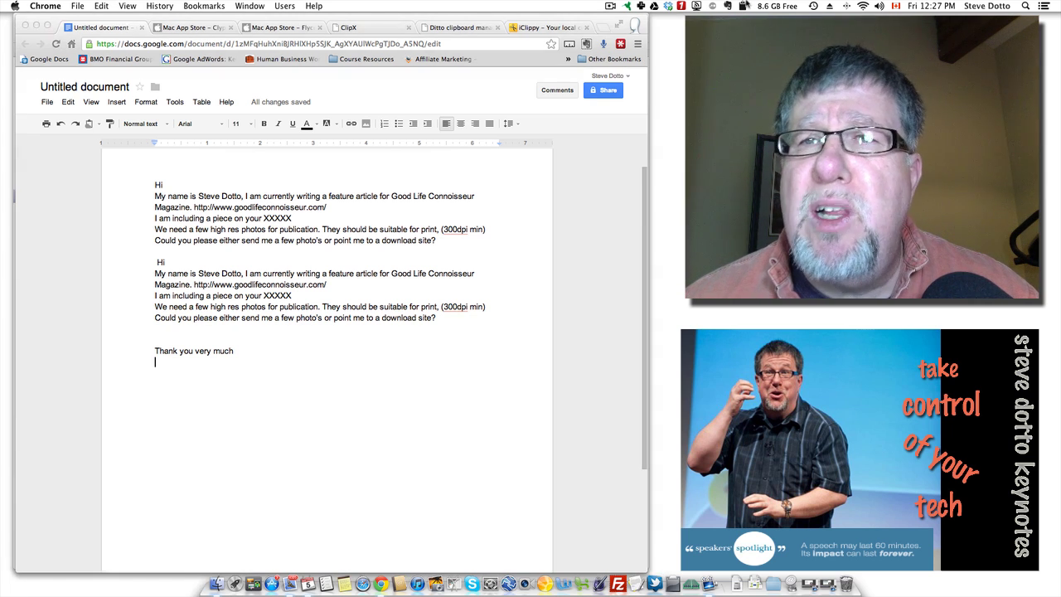
{"action": "key", "text": "super+shift+v"}
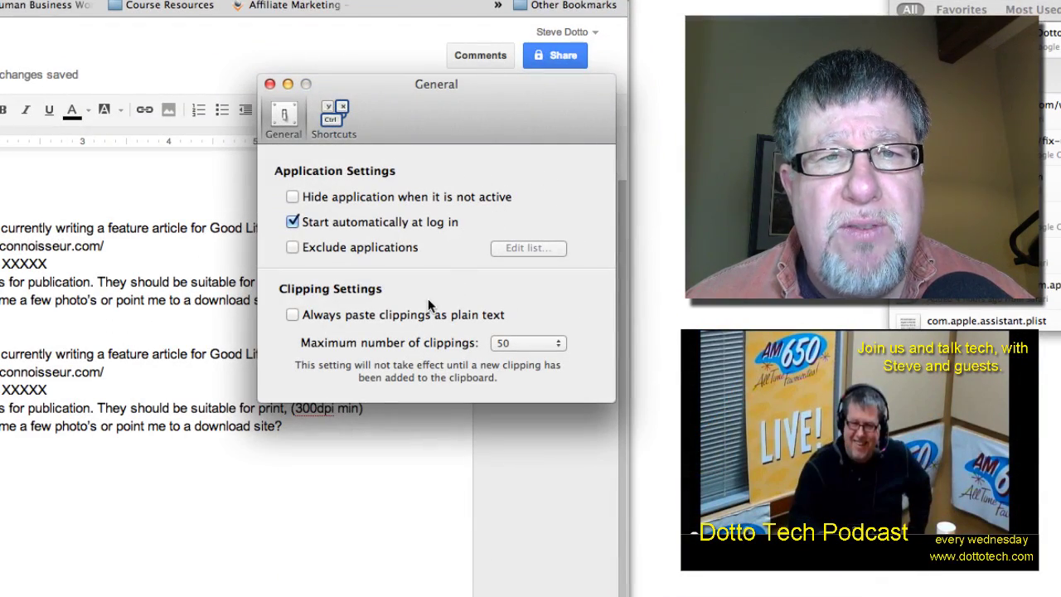
{"action": "left_click", "coordinate": [333, 116]}
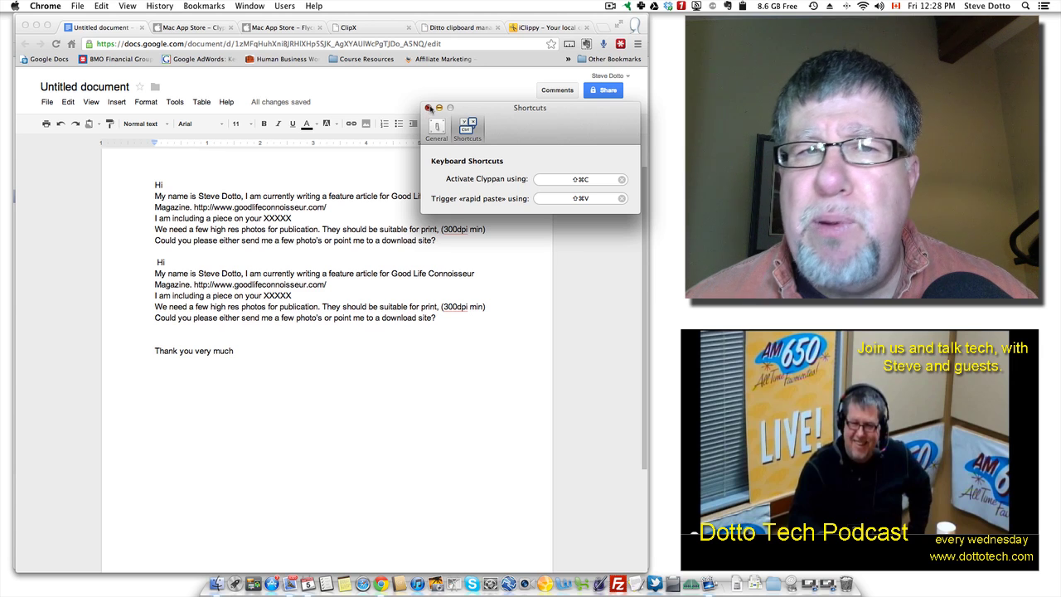
{"action": "left_click", "coordinate": [428, 108]}
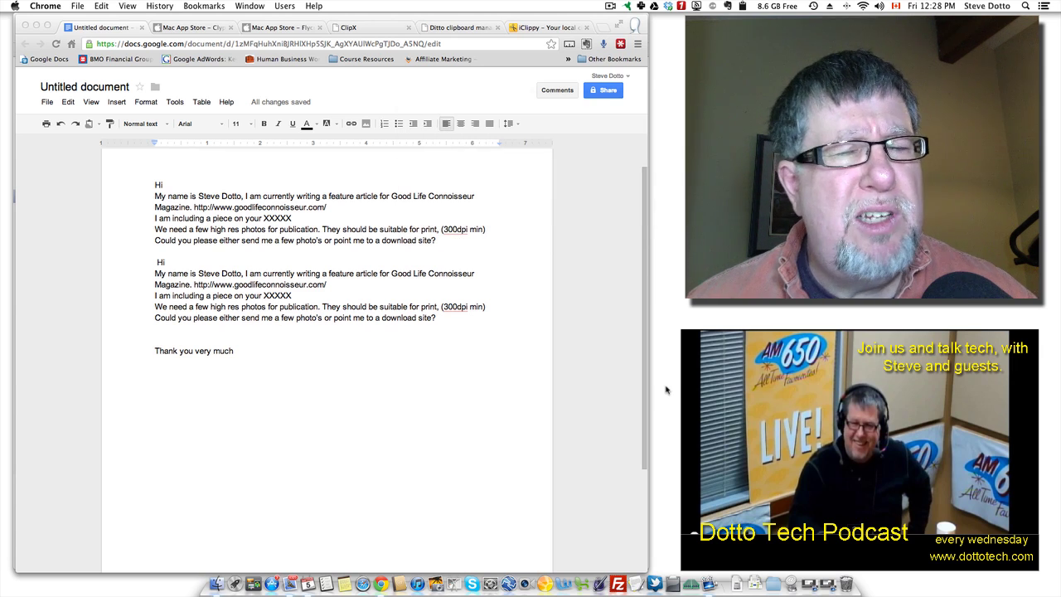